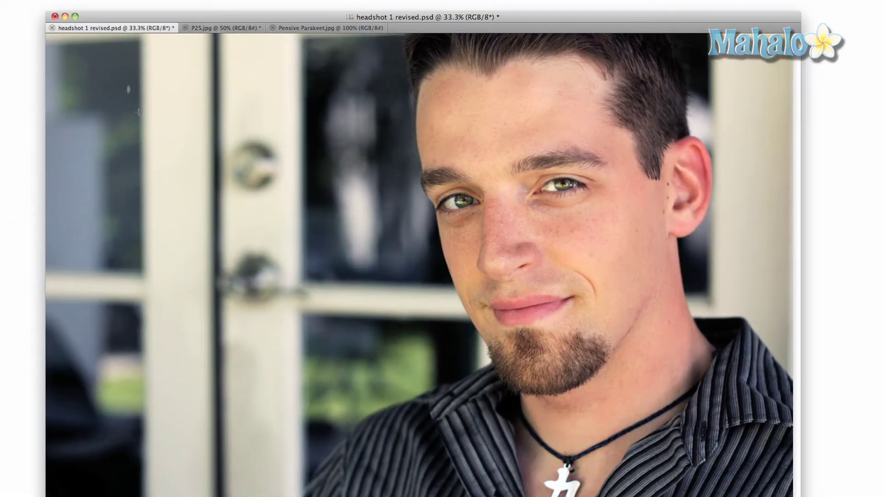
# Drag a ® path outline over the door, then a solid white ® at the lower left
pyautogui.moveTo(127, 86)
pyautogui.mouseDown()
pyautogui.moveTo(304, 275)
pyautogui.moveTo(355, 279)
pyautogui.mouseUp()
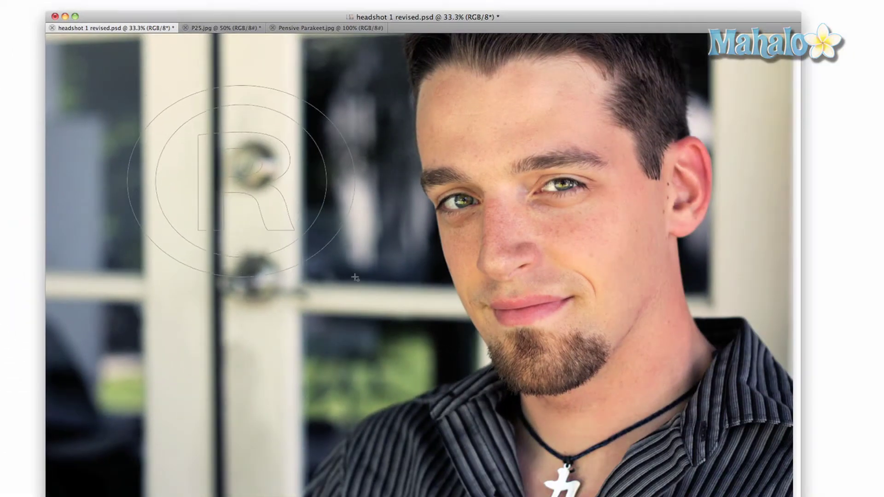
pyautogui.rightClick(319, 248)
pyautogui.click(321, 235)
pyautogui.moveTo(115, 318); pyautogui.dragTo(305, 469)
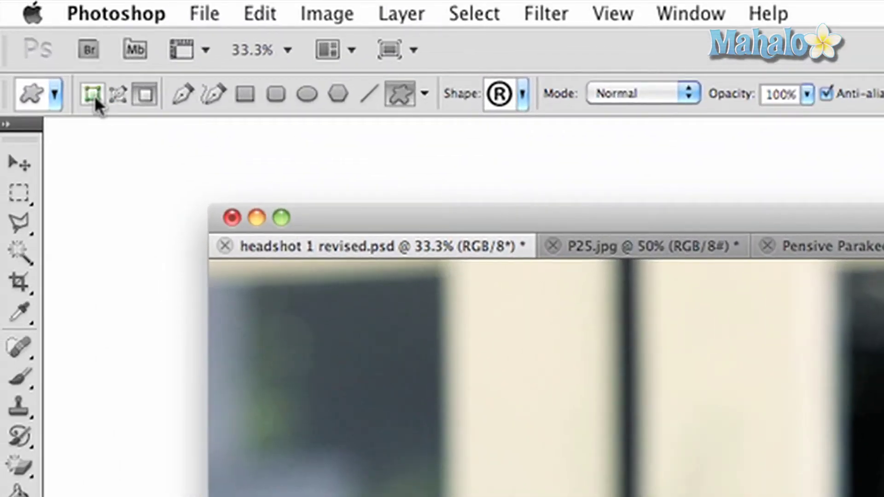
pyautogui.click(94, 95)
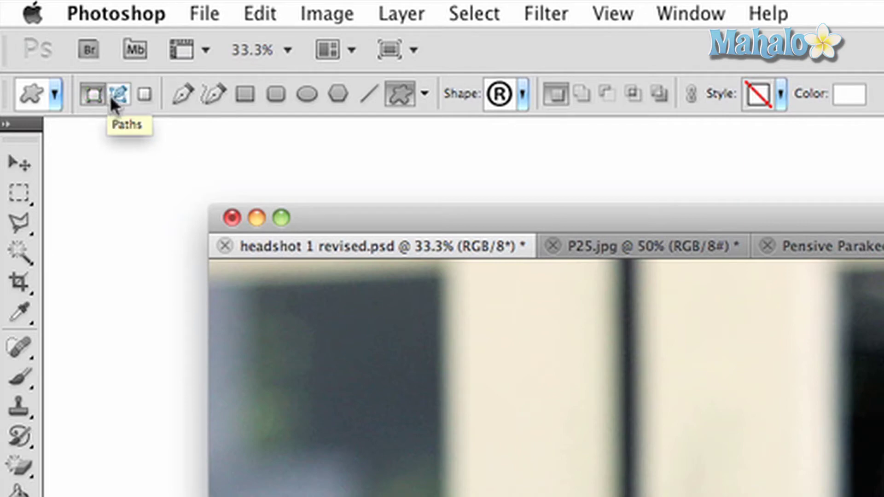
pyautogui.click(138, 94)
pyautogui.moveTo(382, 332); pyautogui.dragTo(780, 496)
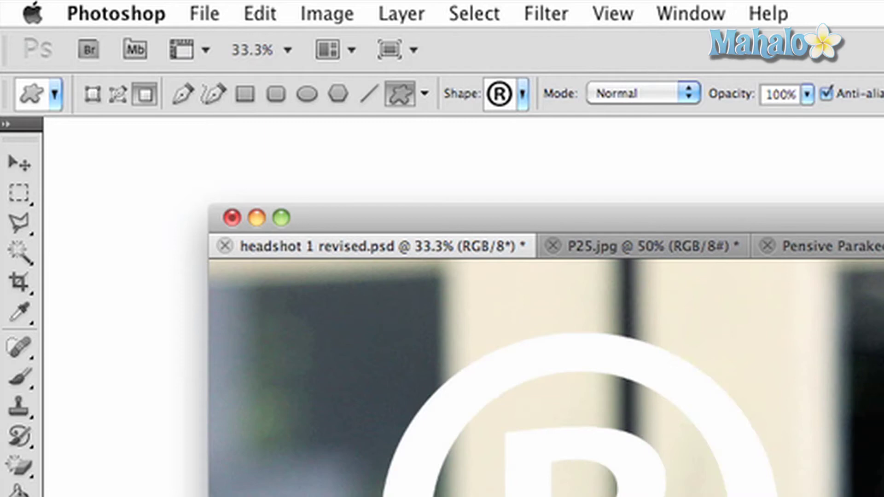
pyautogui.hotkey('ctrl', 'z')
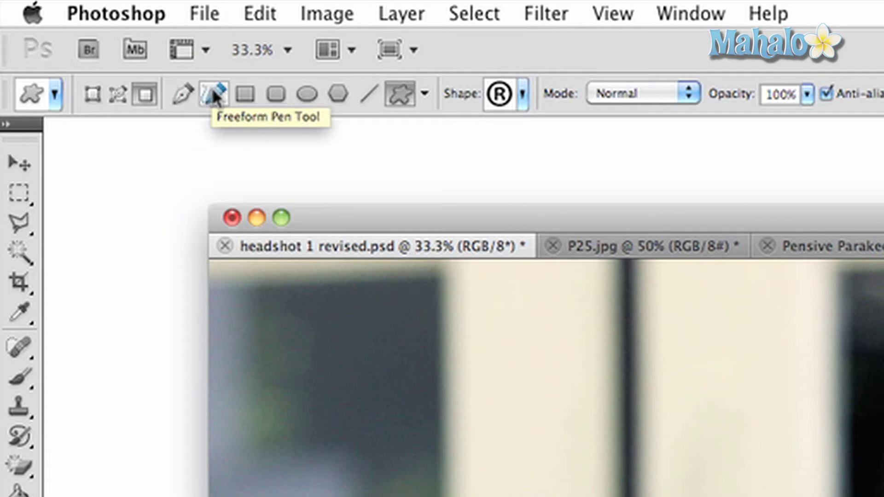
# Cycle through the basic shape tools back to Custom Shape and switch it to Paths mode
pyautogui.click(274, 91)
pyautogui.click(304, 92)
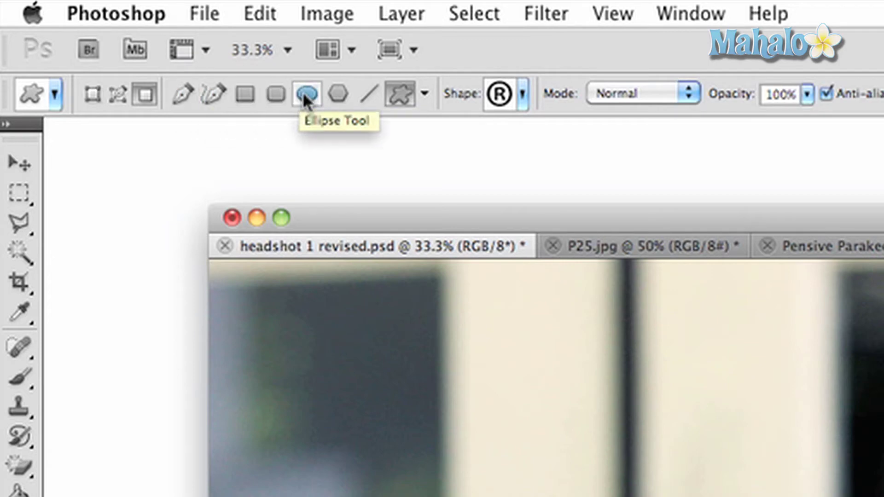
pyautogui.click(332, 97)
pyautogui.click(362, 93)
pyautogui.click(399, 93)
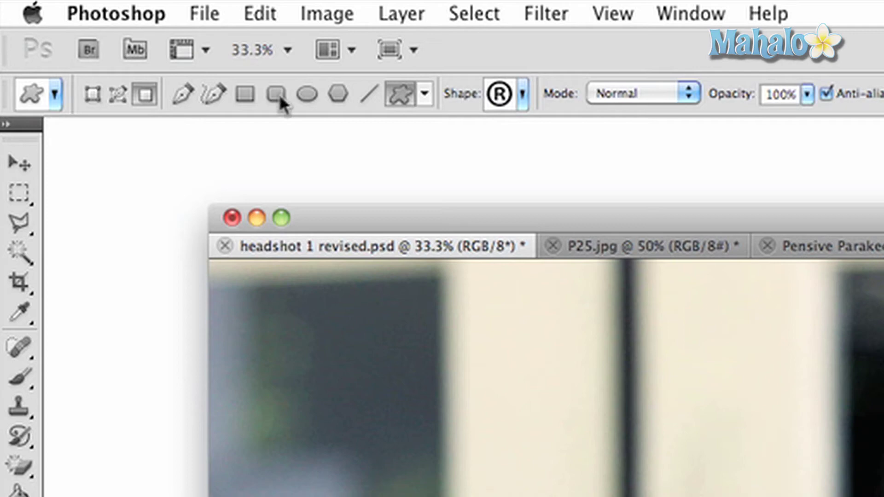
pyautogui.click(121, 95)
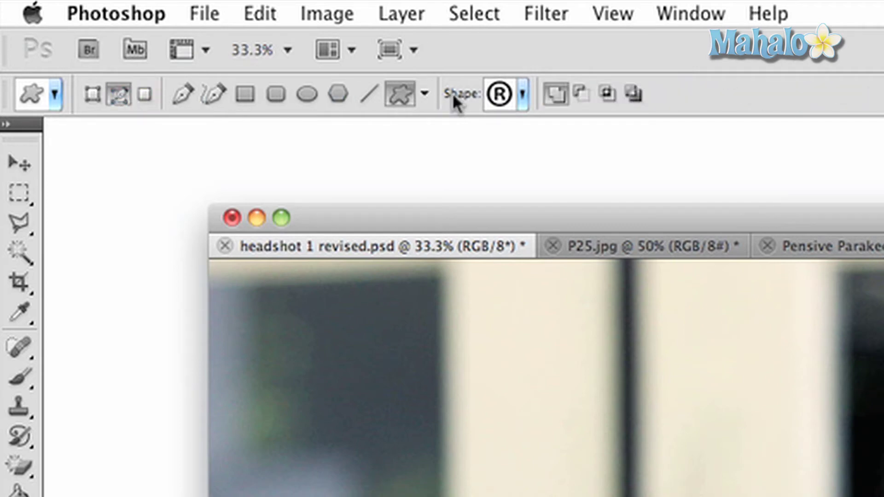
# Browse the custom shape preset list and its flyout options without changing anything
pyautogui.click(523, 97)
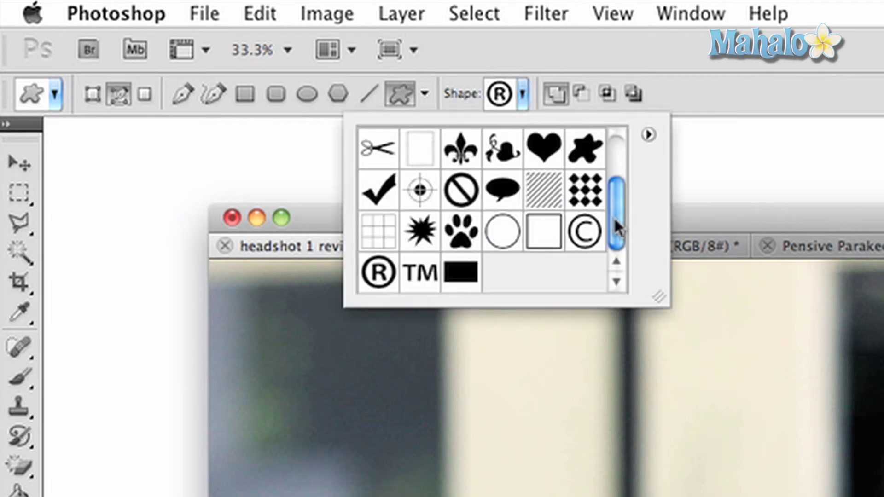
pyautogui.moveTo(614, 216)
pyautogui.mouseDown()
pyautogui.moveTo(607, 159)
pyautogui.moveTo(610, 226)
pyautogui.mouseUp()
pyautogui.click(648, 134)
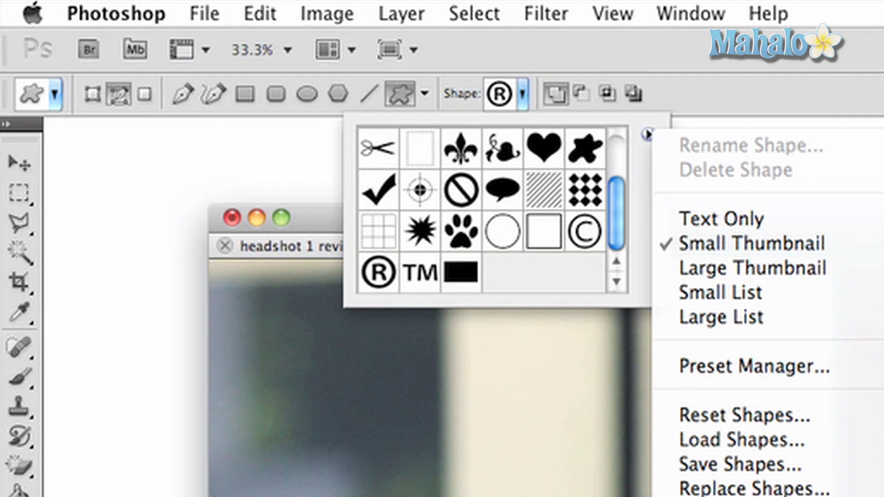
pyautogui.press('Escape')
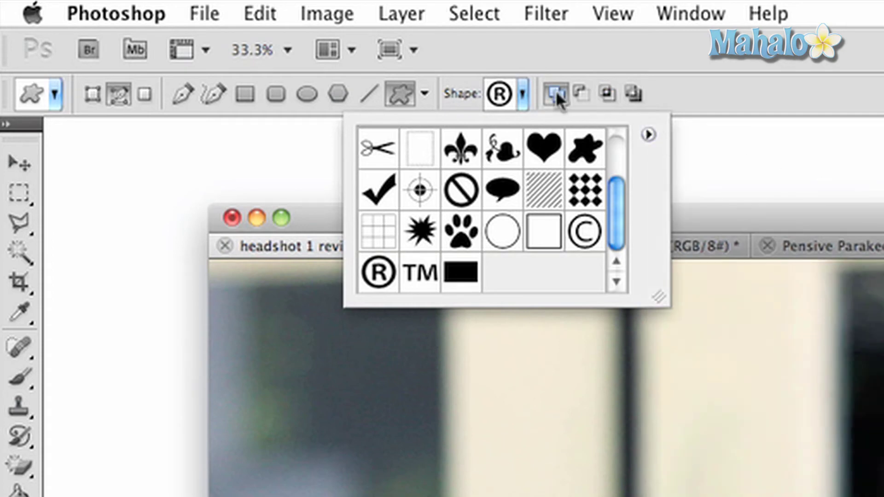
pyautogui.click(522, 92)
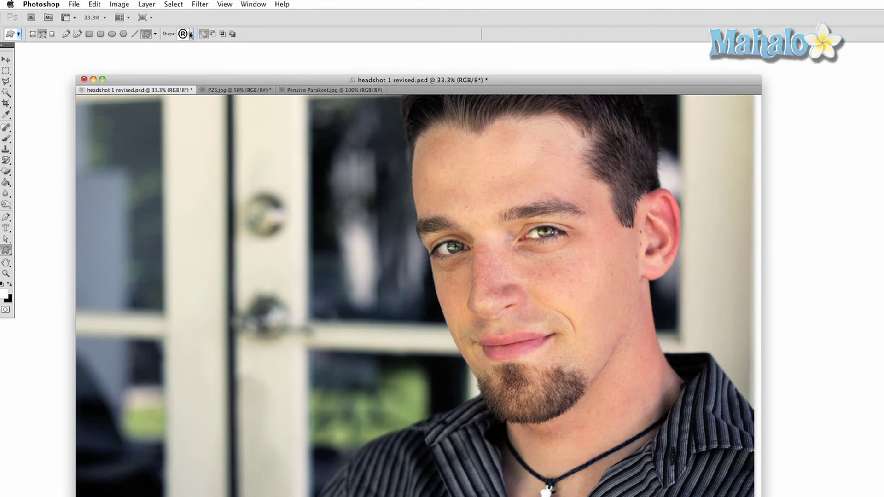
# Choose the paw-print preset and place a solid white paw print at the photo's upper left
pyautogui.click(191, 35)
pyautogui.click(169, 85)
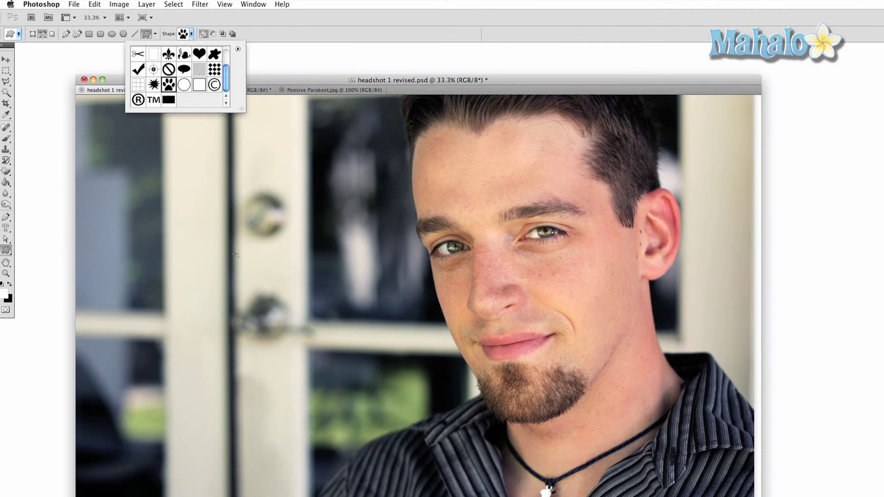
pyautogui.click(50, 39)
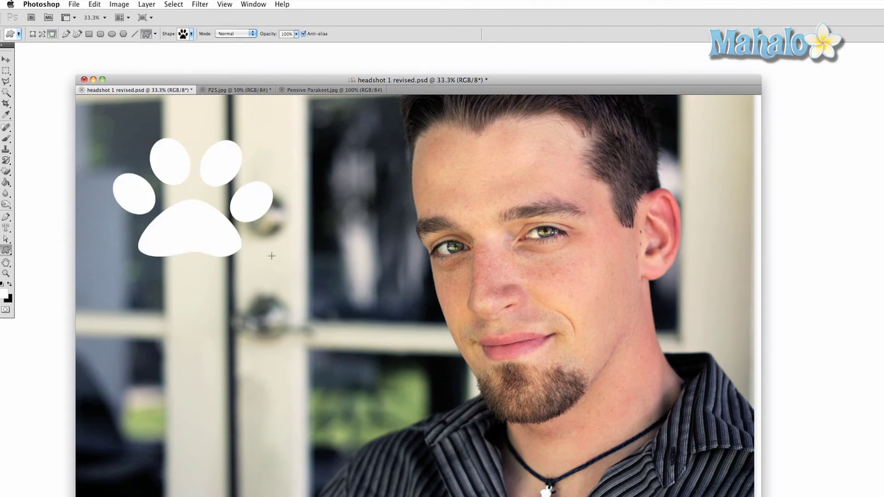